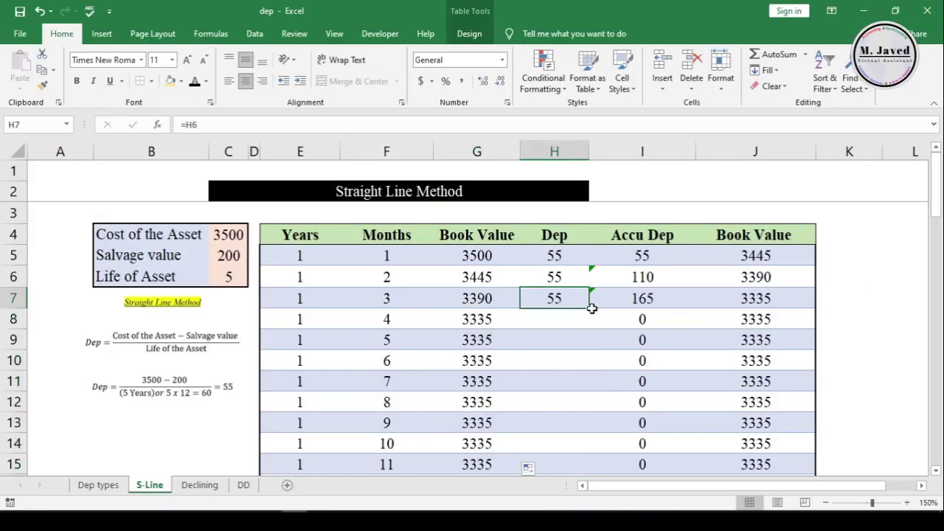
Fill the Accu Dep formula down column I on the S-Line sheet
click(642, 298)
double_click(695, 309)
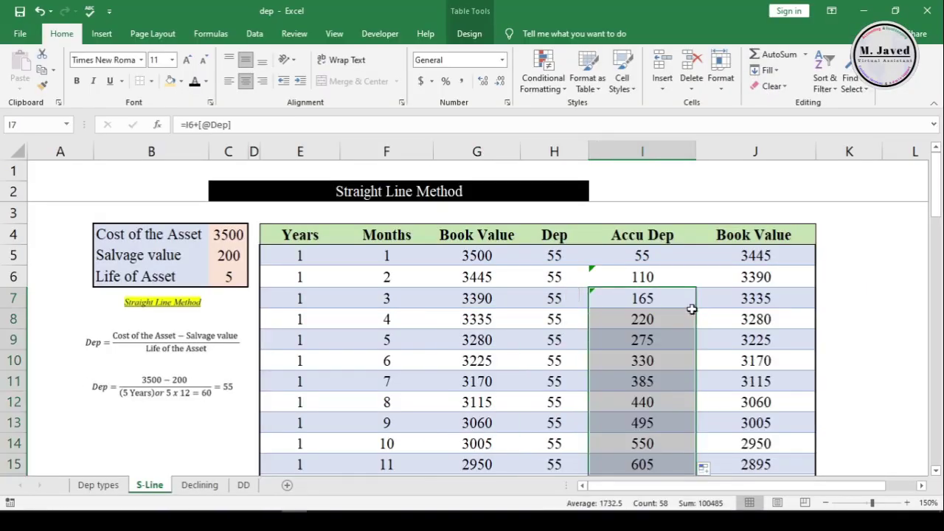
scroll(668, 369, down, 14)
key(ctrl+End)
scroll(611, 348, up, 14)
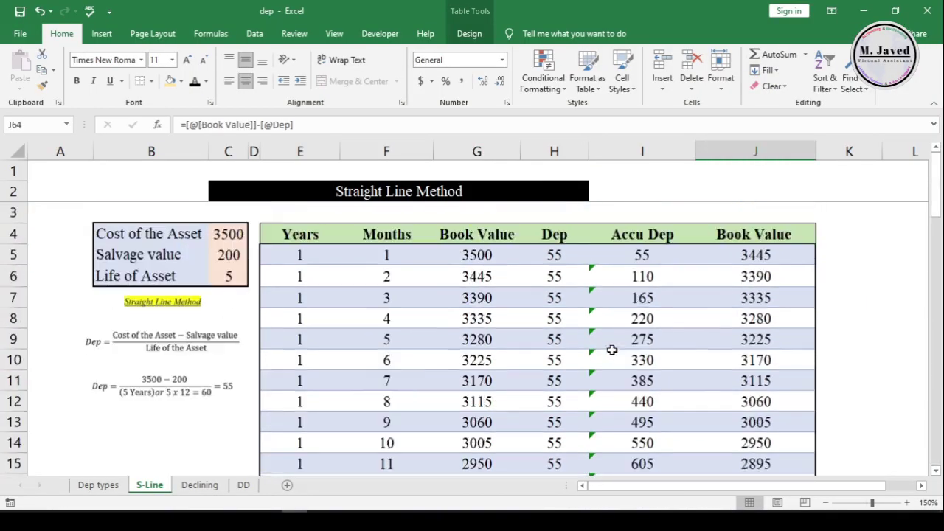
click(554, 255)
key(ctrl+Page_Down)
On the Declining sheet, enter =G5*H5, =I5 and =G5-I5 in row 5
click(571, 260)
text(=G5*H5)
key(Tab)
text(=I5)
key(Tab)
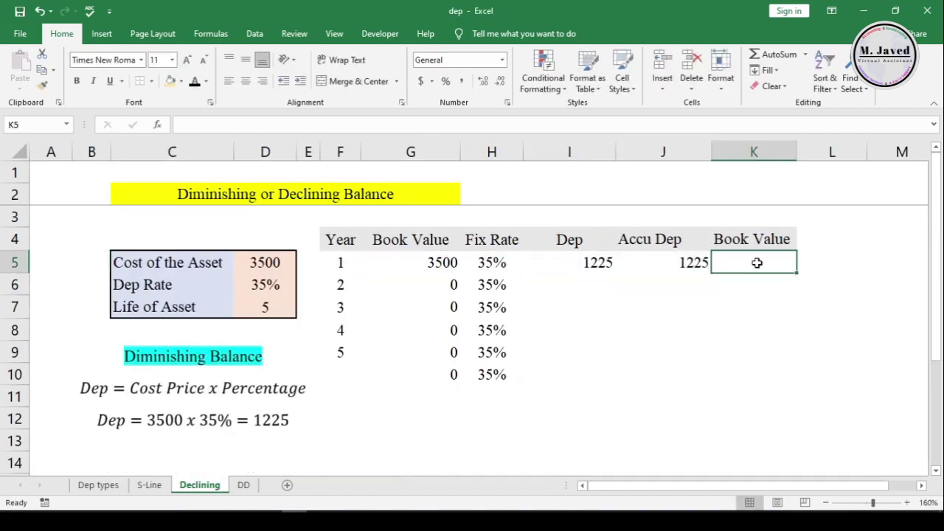
text(=G5-I5)
key(ctrl+Return)
Copy the depreciation formula down to I9 and enter =J5+I6 in J6
click(410, 307)
click(590, 262)
drag(612, 273, 613, 361)
click(666, 285)
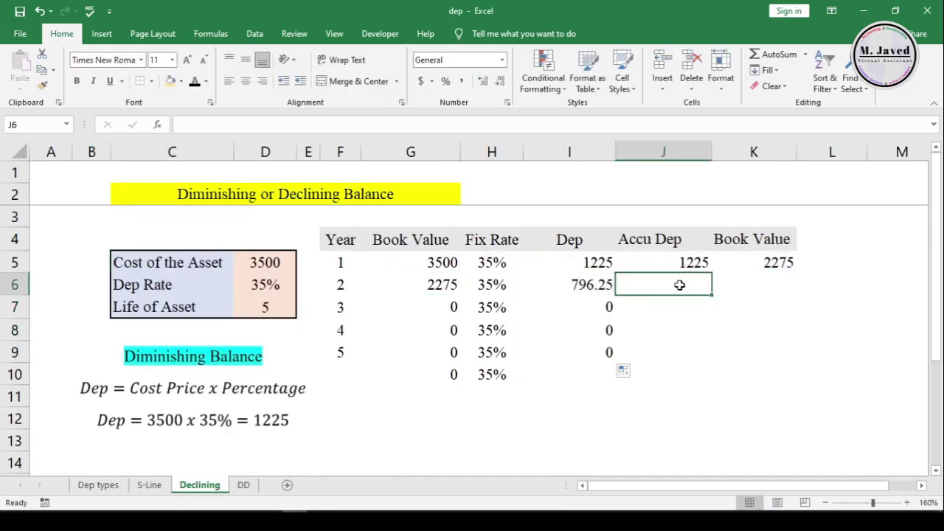
text(=J5+I6)
key(ctrl+Return)
Fill the Accu Dep and Book Value formulas down to the last year
click(783, 262)
drag(796, 274, 796, 298)
click(666, 284)
double_click(712, 295)
click(767, 285)
double_click(796, 295)
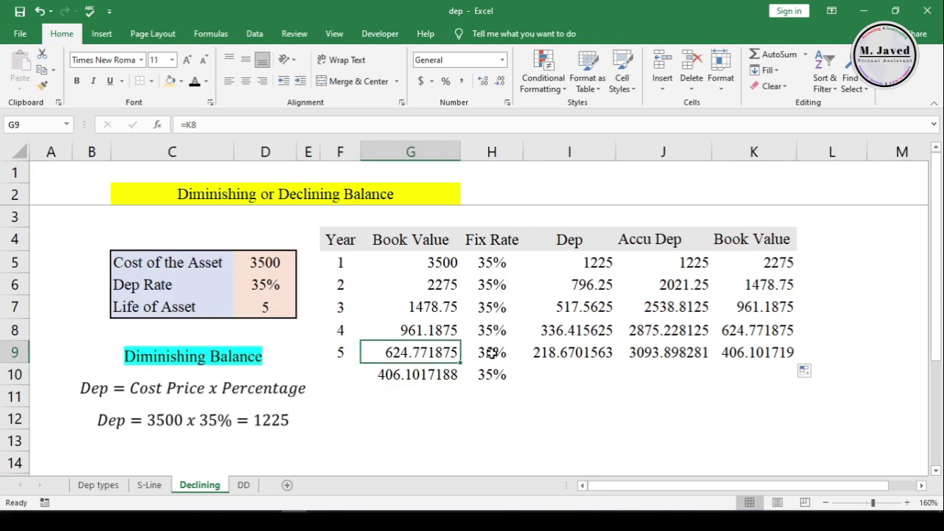
Clear the stray rate in H10 and format the schedule values to 2 decimals
click(492, 374)
drag(435, 263, 435, 372)
key(ctrl+shift+1)
drag(582, 263, 583, 353)
key(ctrl+shift+1)
drag(671, 263, 671, 353)
key(ctrl+shift+1)
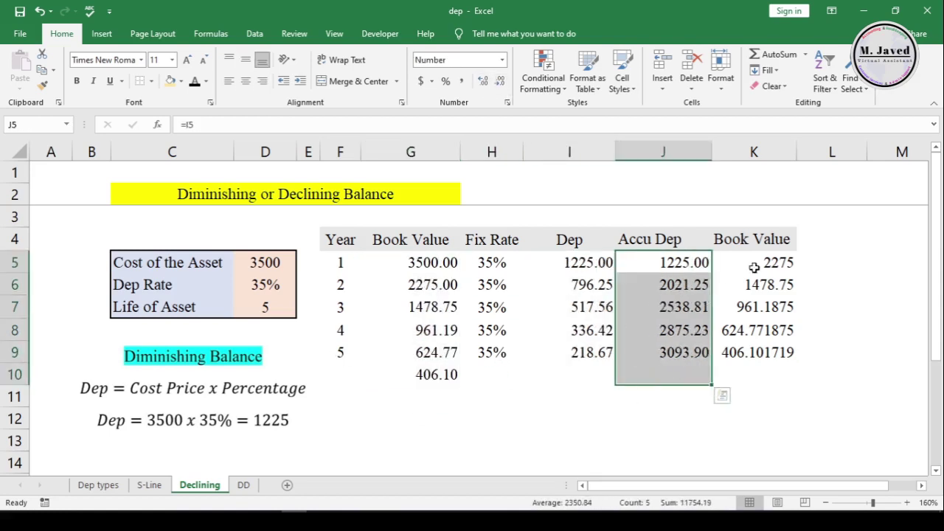
key(ctrl+shift+1)
On the DD sheet, enter the year-1 rate and the =H6 Dep formula in row 6
click(658, 397)
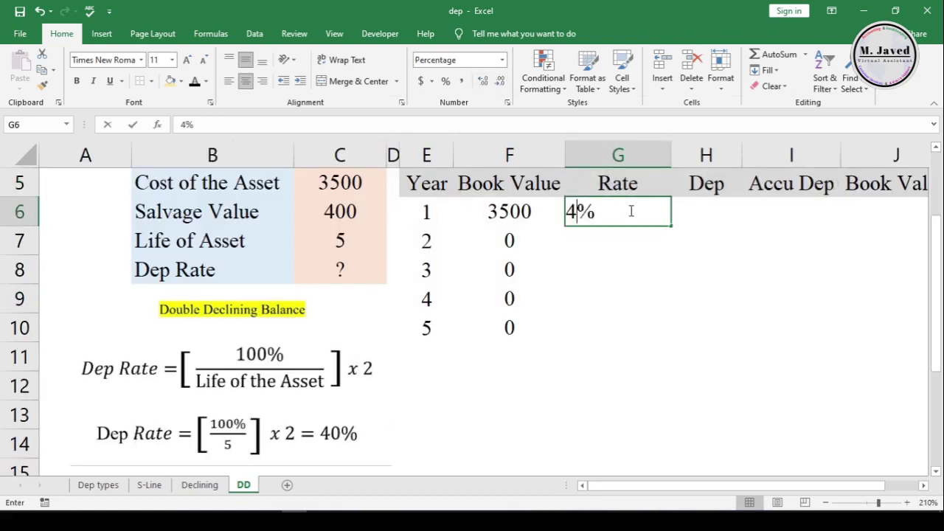
text(0)
key(Tab)
text(=F6)
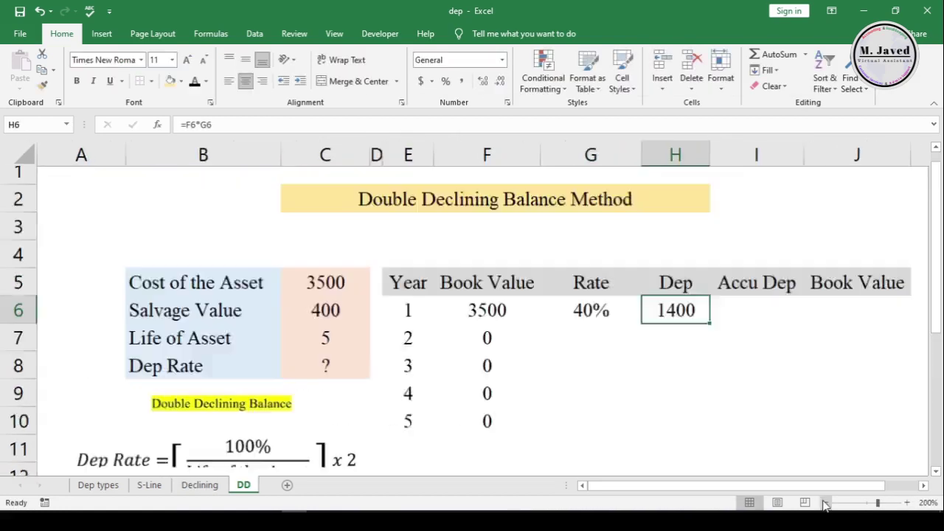
click(609, 283)
text(=H6)
key(ctrl+Return)
Enter =F6-H6 in J6 and =J6 in F7, then copy rate and Dep to year 2
click(697, 286)
text(=F6-H6)
click(387, 305)
text(=J6)
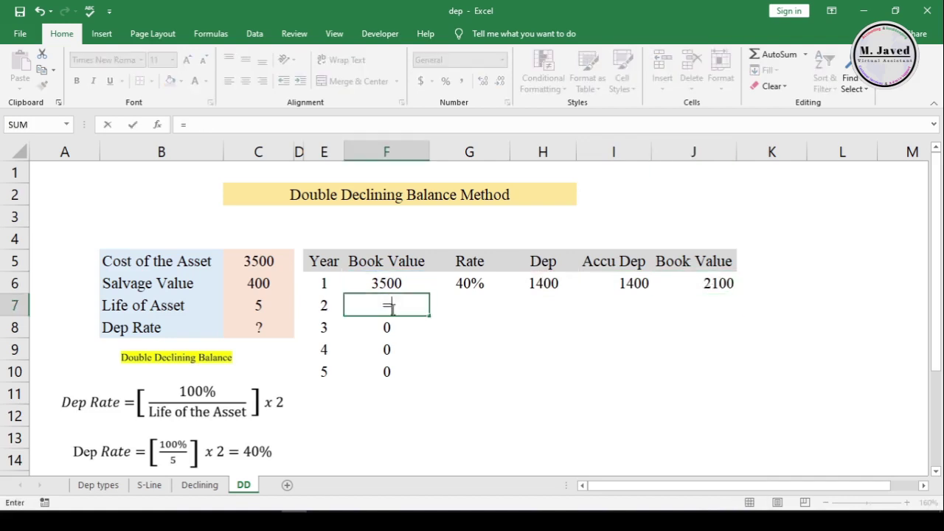
key(ctrl+Return)
drag(509, 294, 509, 316)
drag(576, 294, 577, 308)
Enter =I6+H7 in I7 and =F7-H7 in J7, and show one fewer decimal in the year-5 rate
click(613, 306)
text(=I6+H7)
key(Return)
click(712, 309)
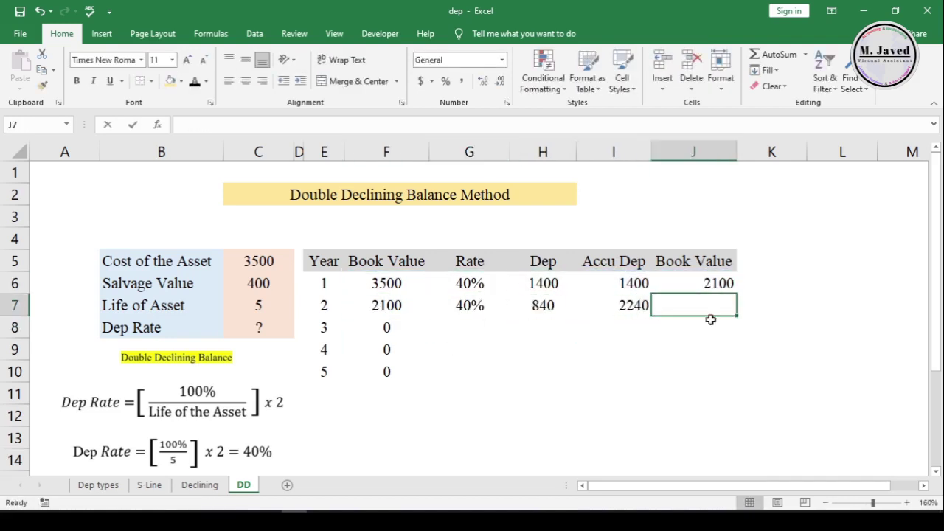
text(=F7-H7)
key(Return)
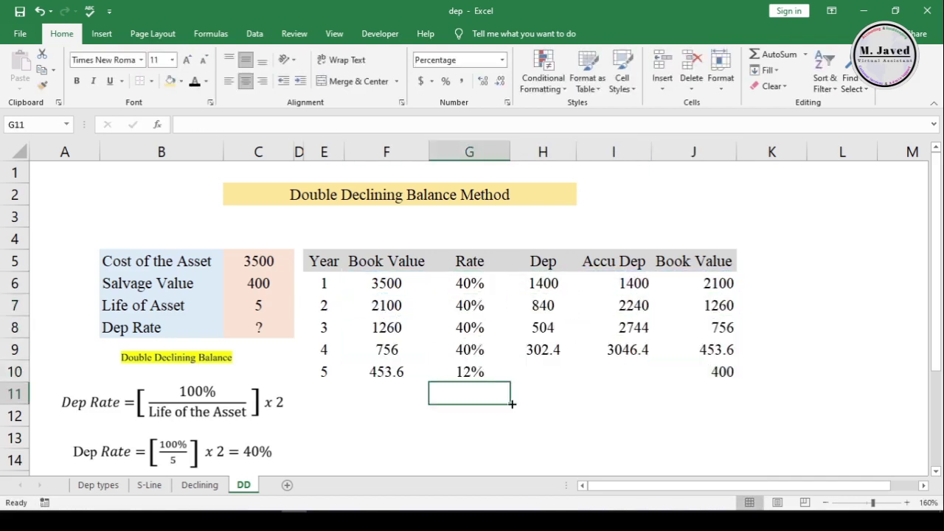
click(487, 374)
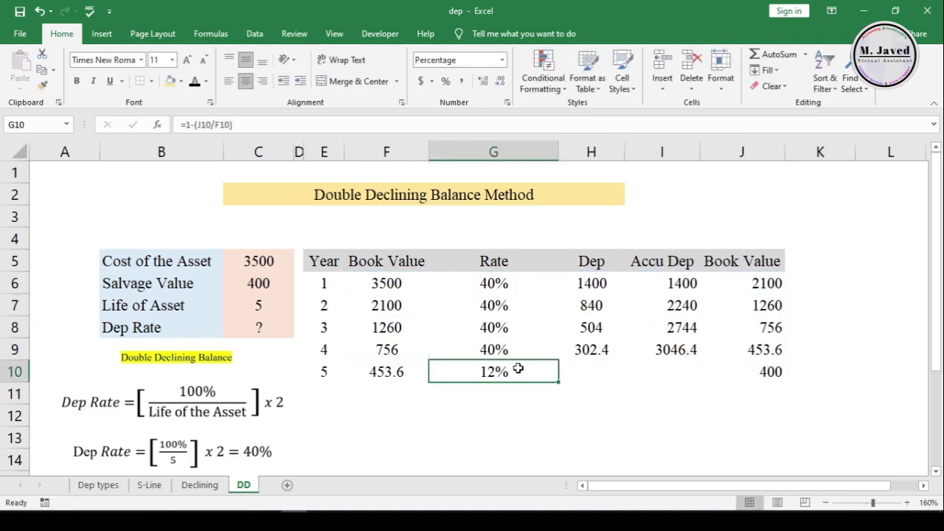
click(499, 81)
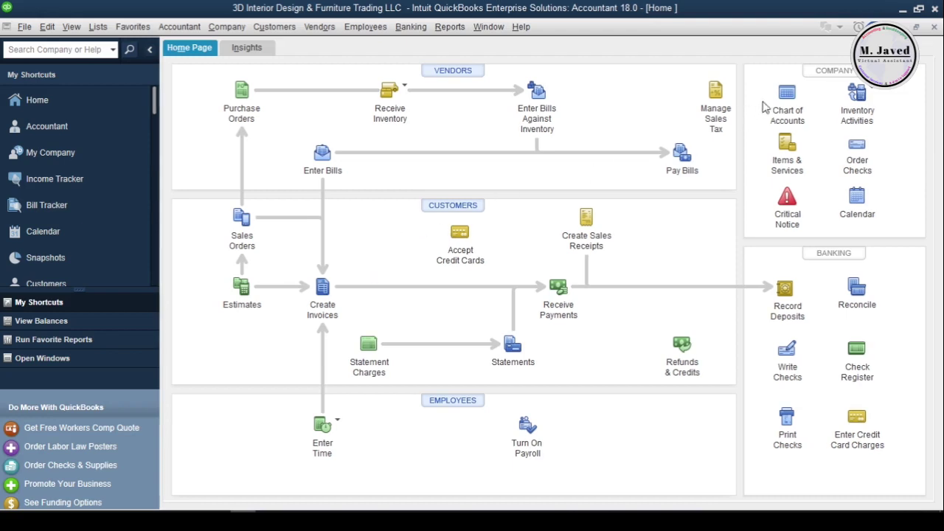
Check the HP ZBOOK, Accu Dep and Cost Price rows in the Chart of Accounts, then open the Accu Dep register
click(785, 93)
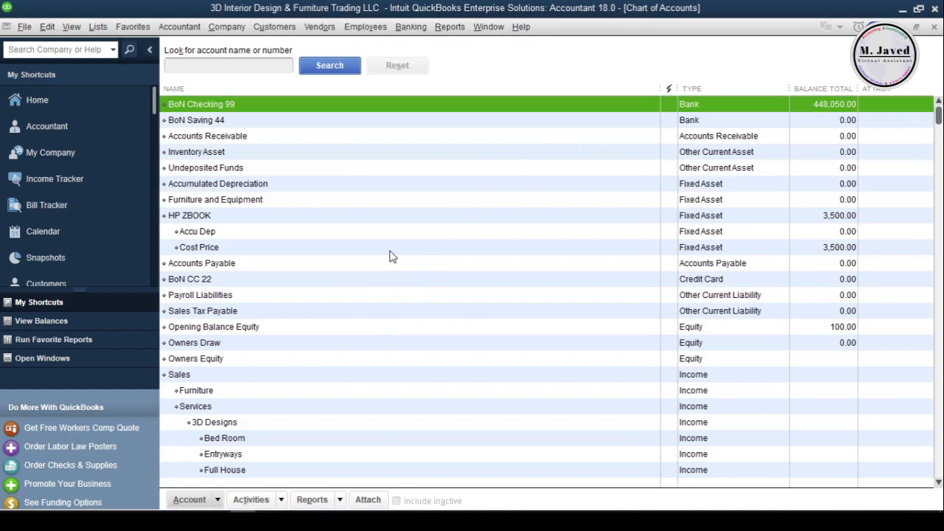
click(391, 250)
click(398, 236)
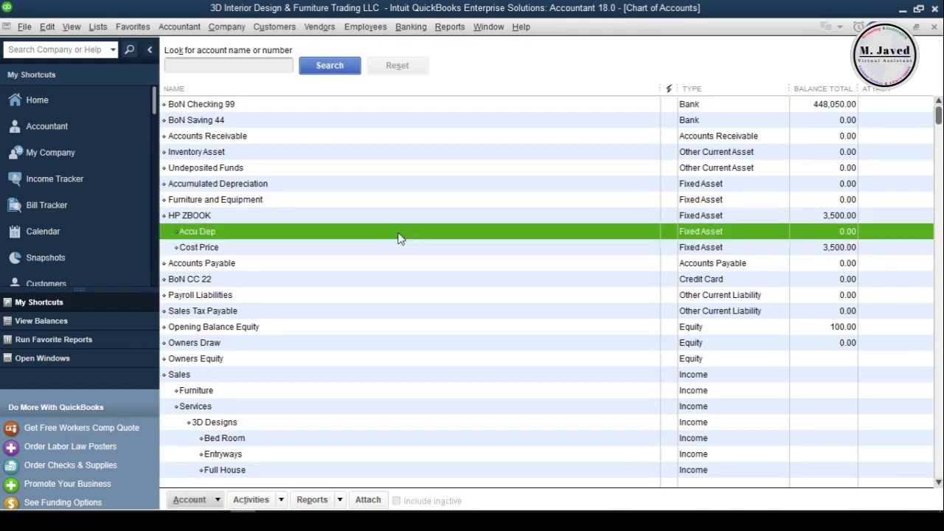
click(401, 216)
click(402, 249)
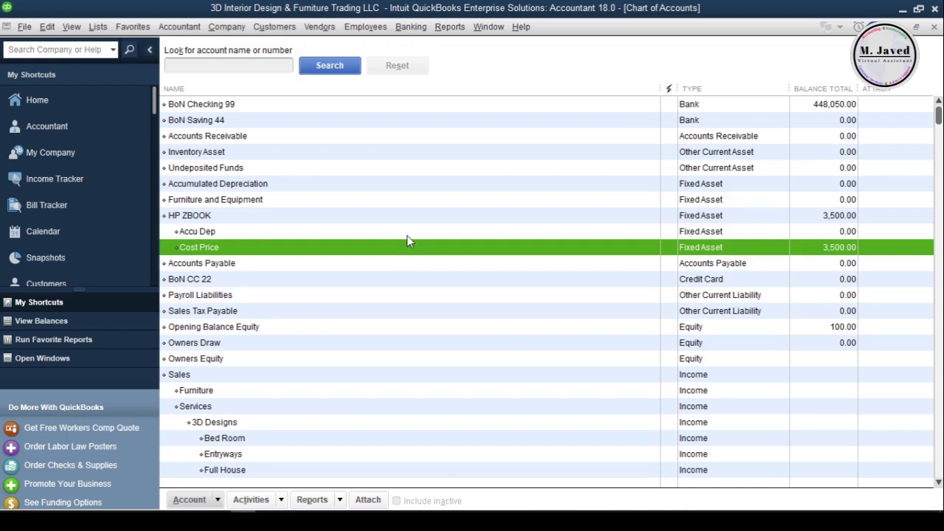
double_click(411, 234)
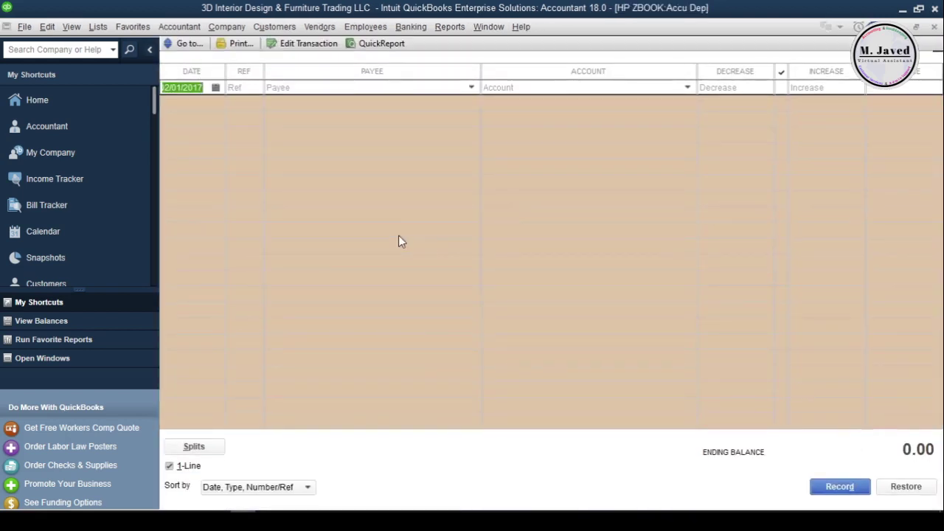
Date the Accu Dep register entry 02/28/2017 and set its account to Depreciation Expense
click(216, 87)
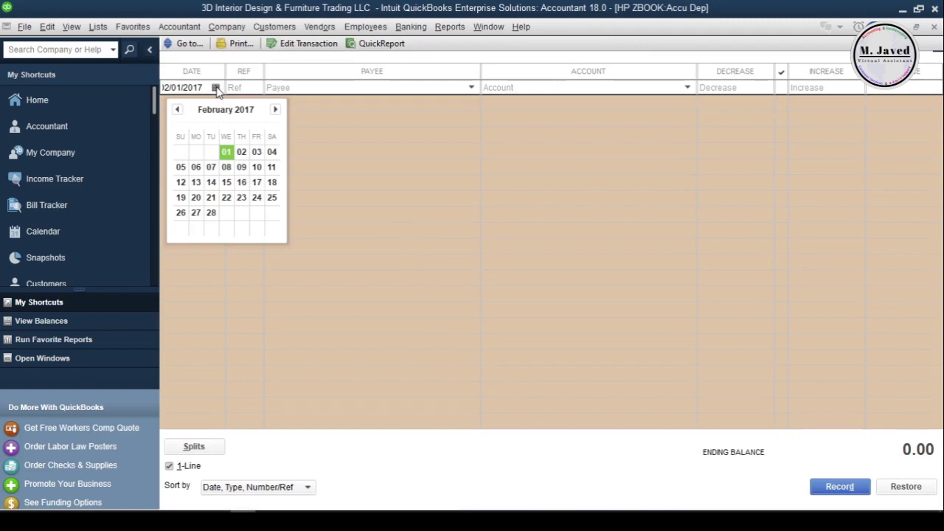
click(211, 213)
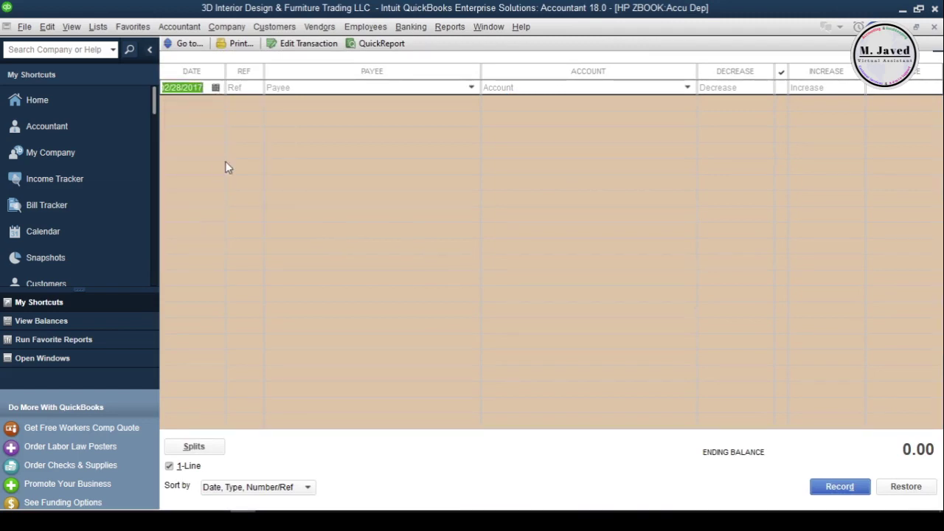
click(347, 87)
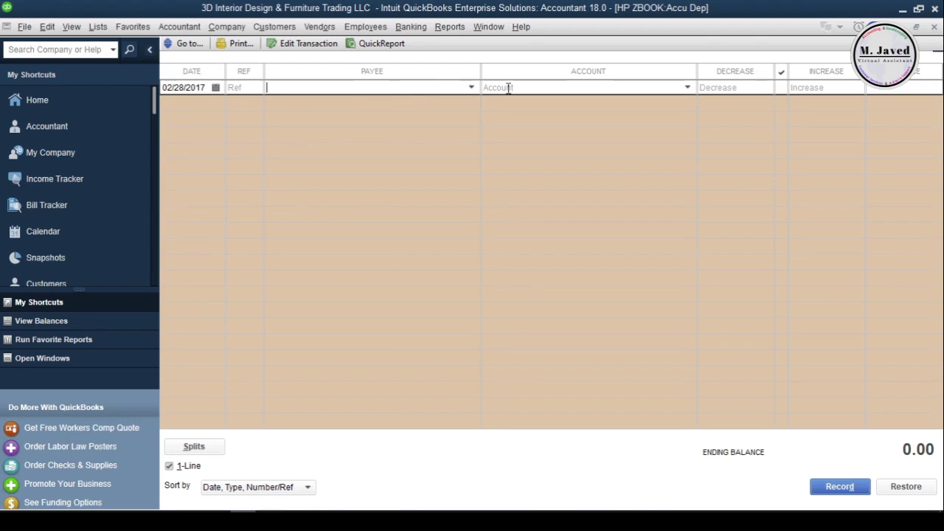
key(Tab)
text(Dep)
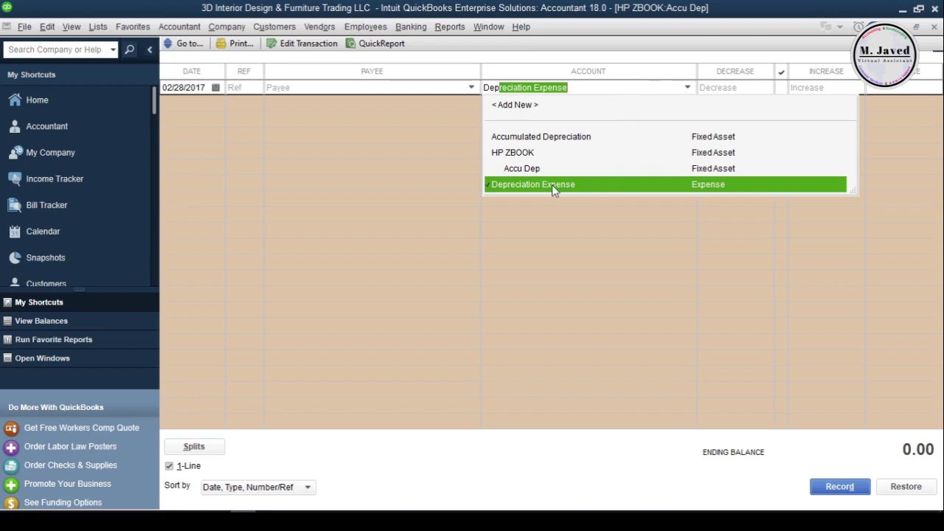
click(551, 185)
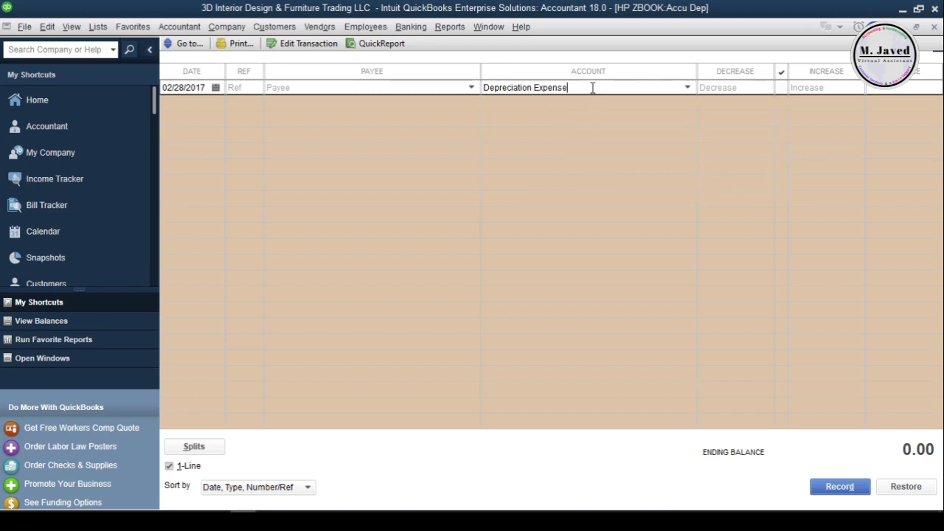
click(79, 103)
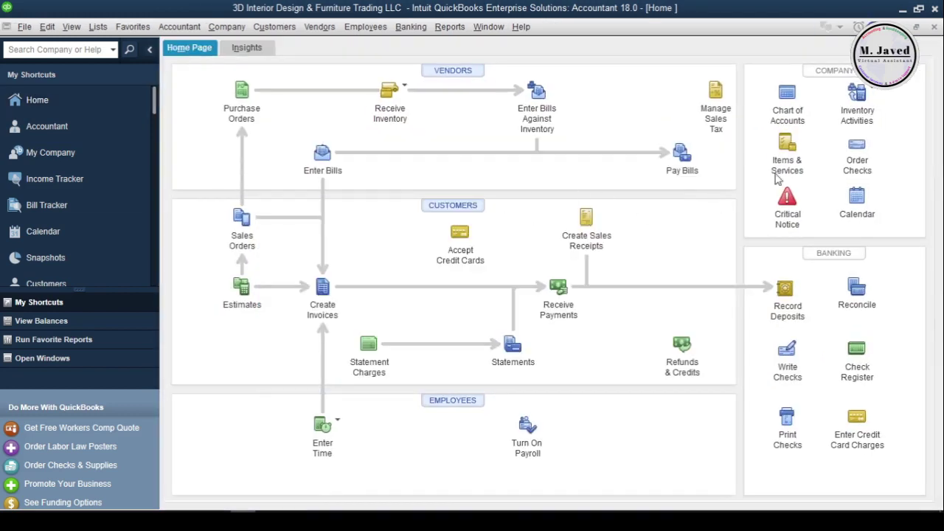
click(788, 109)
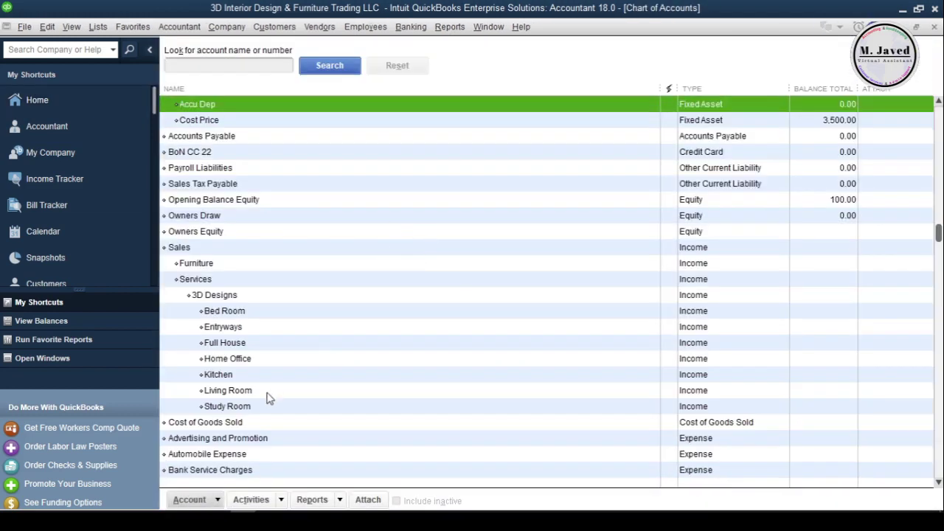
click(188, 499)
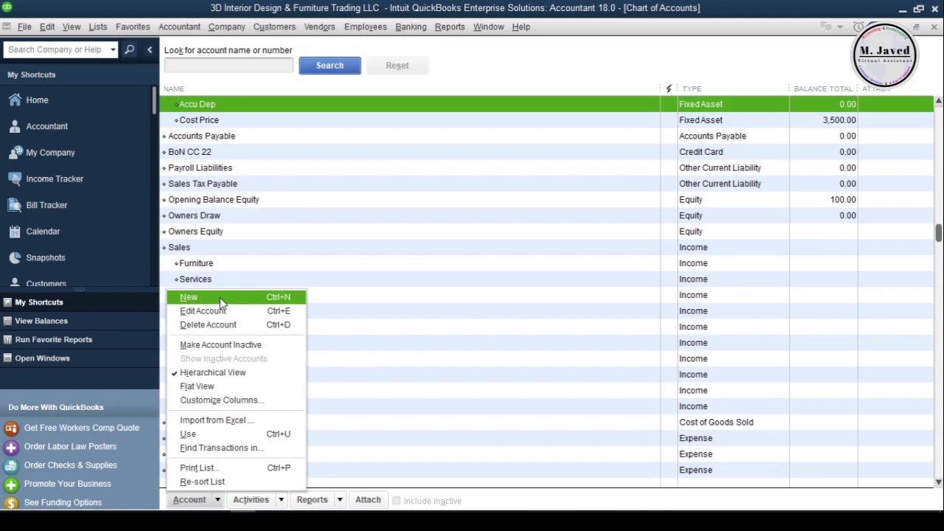
click(186, 297)
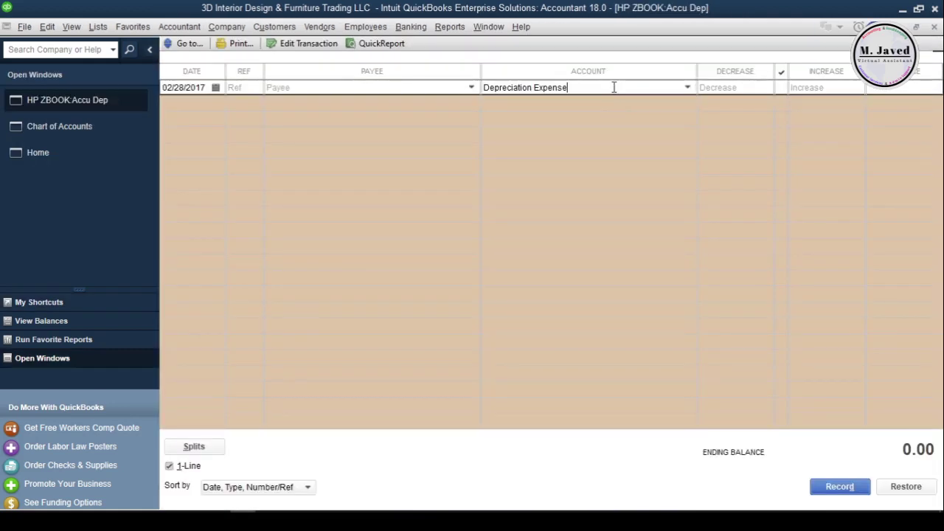
Enter and record a 55.00 decrease in the Accu Dep register, then close the register
click(726, 86)
text(55)
click(666, 87)
key(Return)
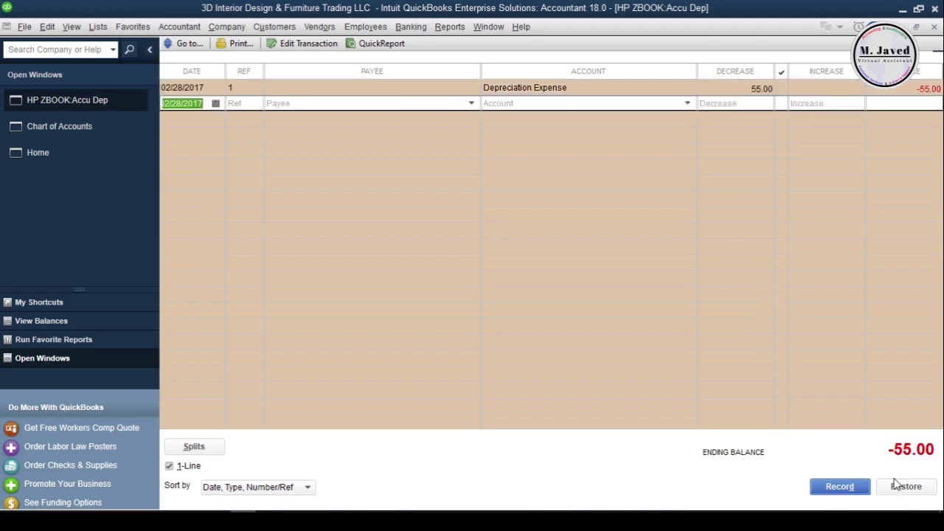
click(933, 28)
click(435, 267)
scroll(442, 271, up, 3)
scroll(443, 271, down, 3)
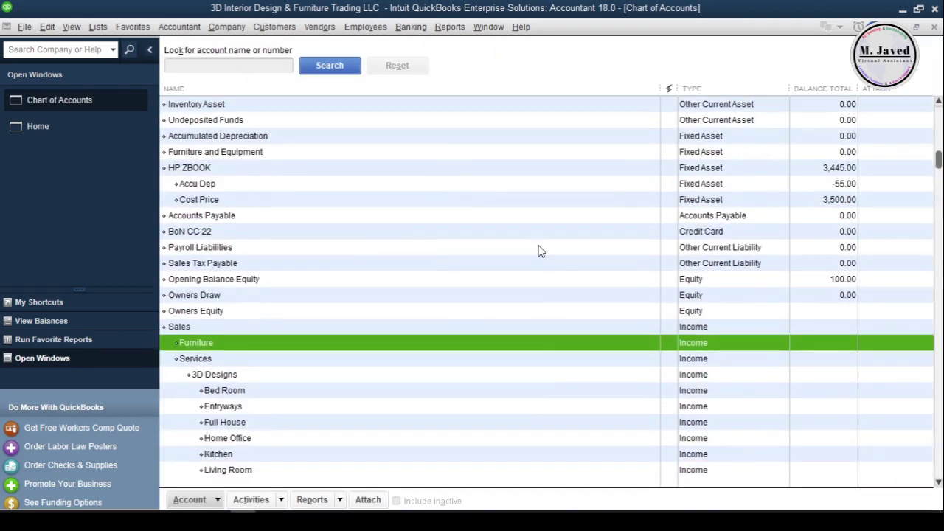
click(529, 191)
scroll(528, 191, up, 3)
click(509, 253)
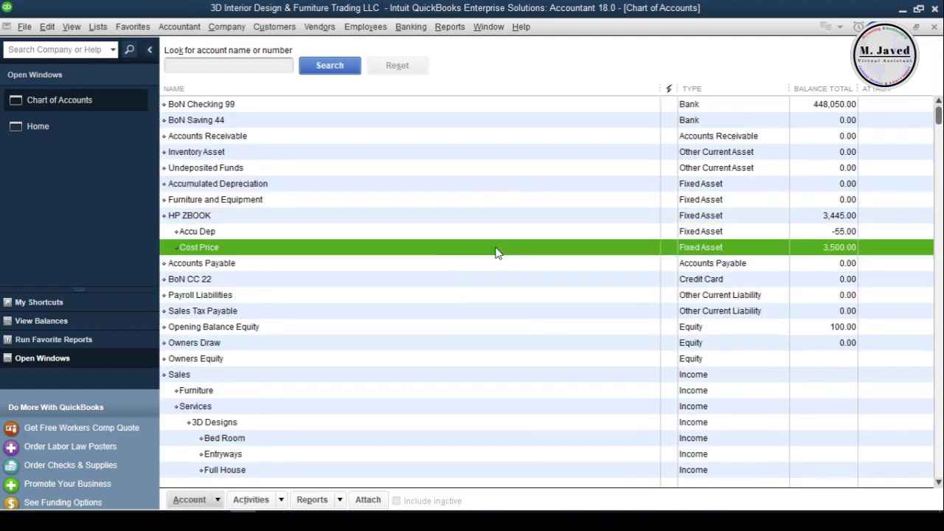
click(446, 235)
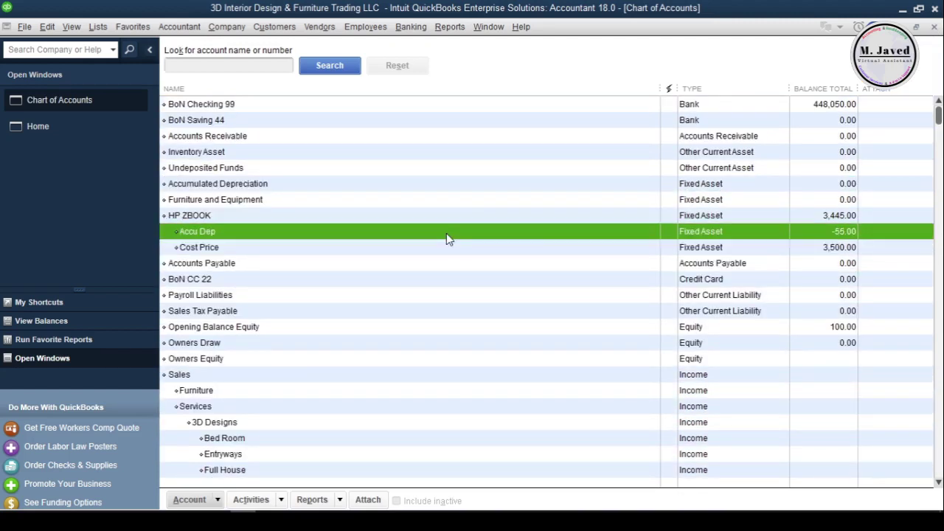
click(481, 217)
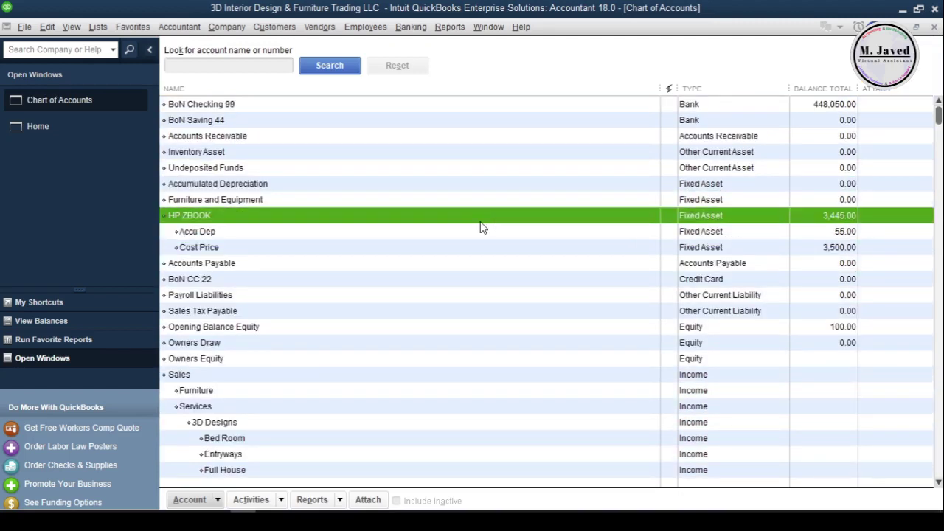
click(478, 251)
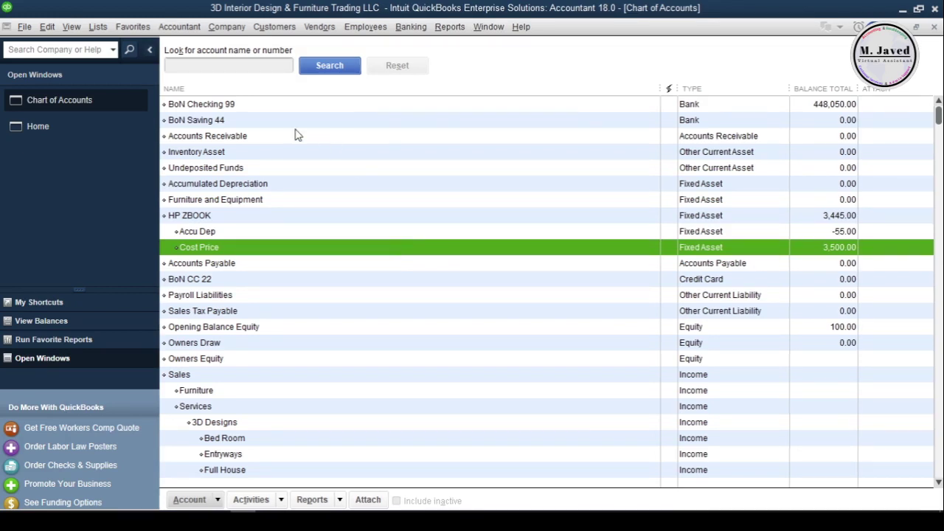
click(229, 30)
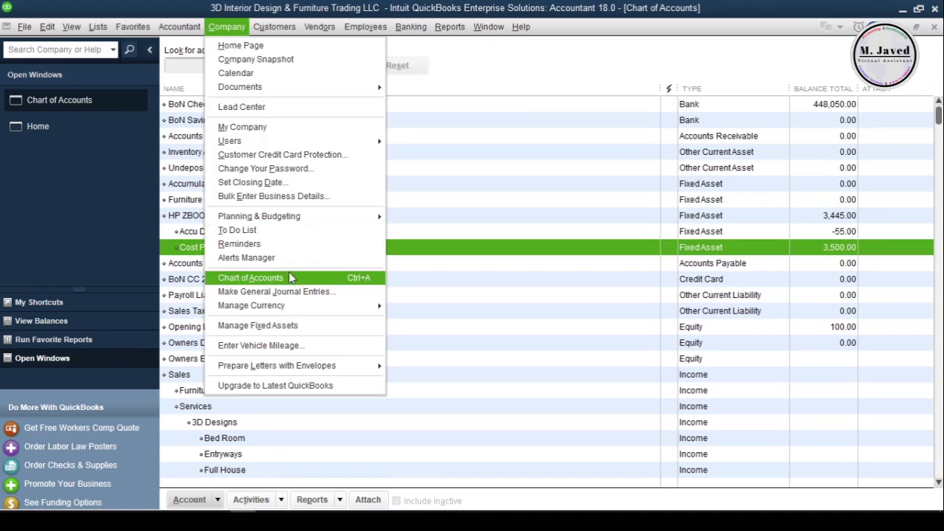
Start a new general journal entry dated 03/31/2017
click(325, 293)
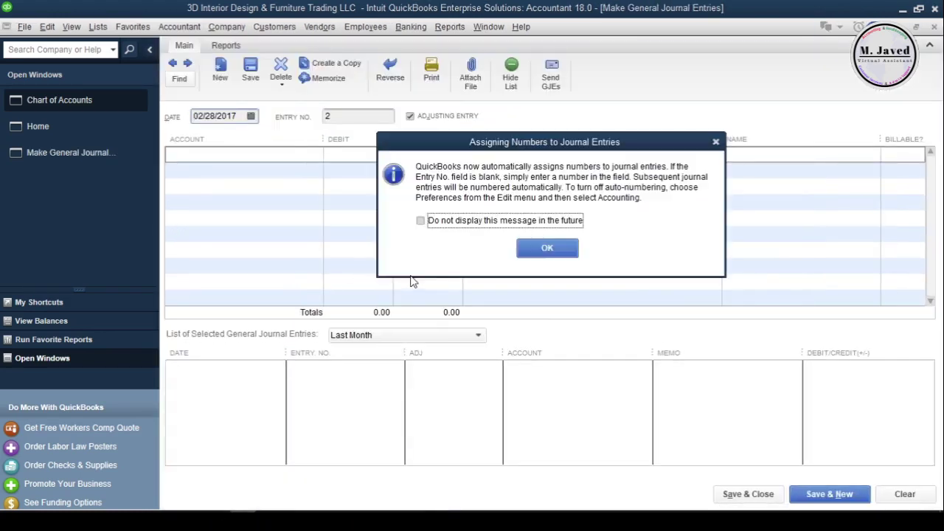
click(546, 249)
click(251, 117)
click(292, 243)
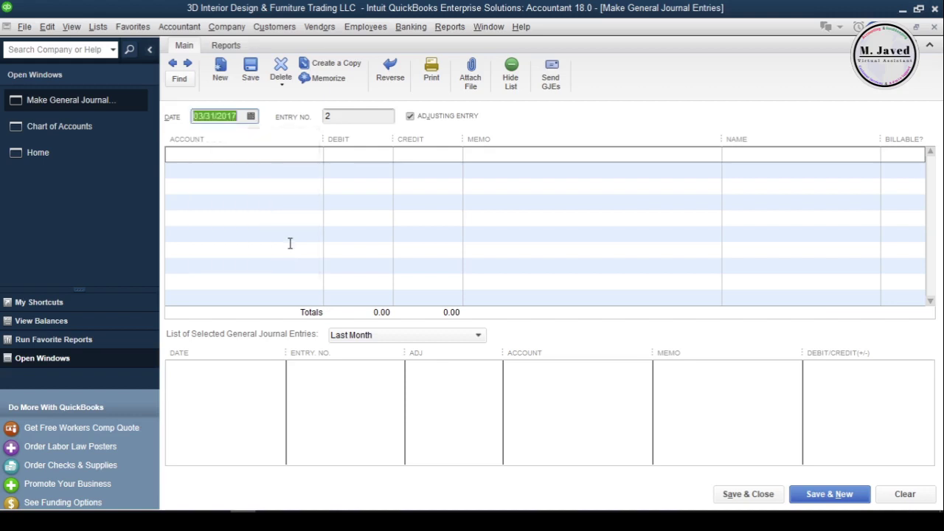
Debit Depreciation Expense 55.00 and credit HP ZBOOK:Accu Dep on the journal lines
click(310, 154)
click(315, 154)
scroll(288, 257, down, 6)
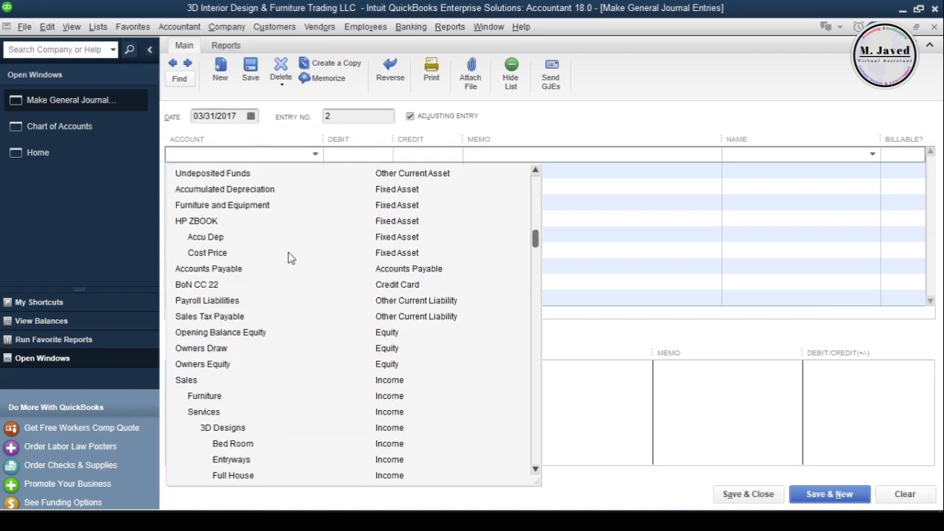
click(272, 153)
text(dep)
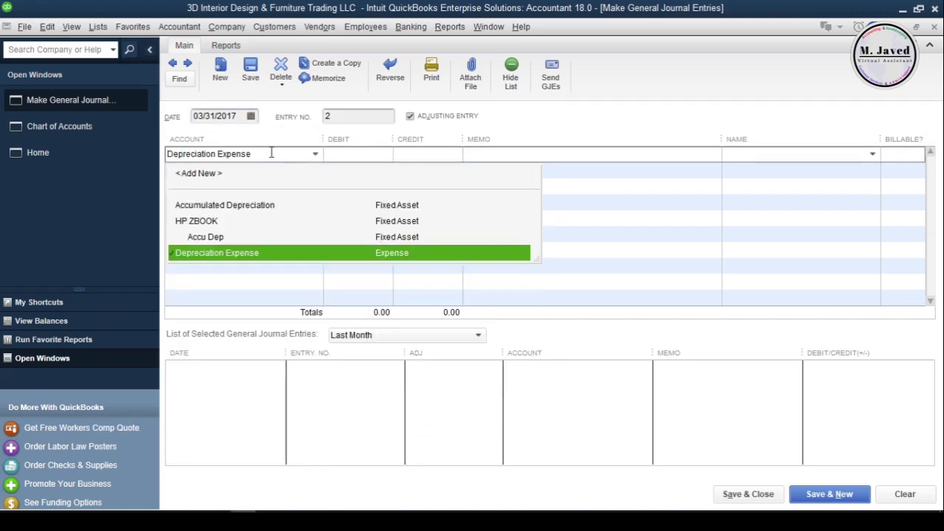
click(354, 155)
text(55)
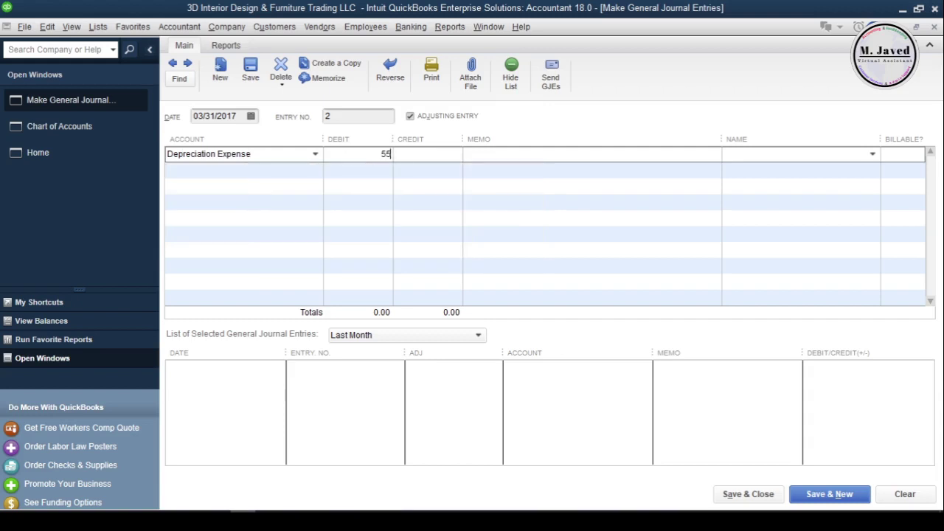
click(318, 170)
click(315, 171)
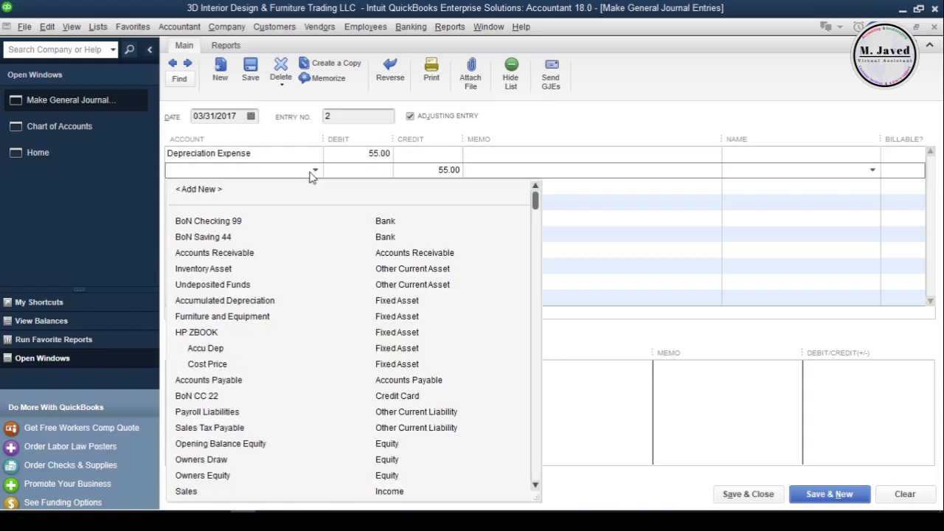
click(244, 351)
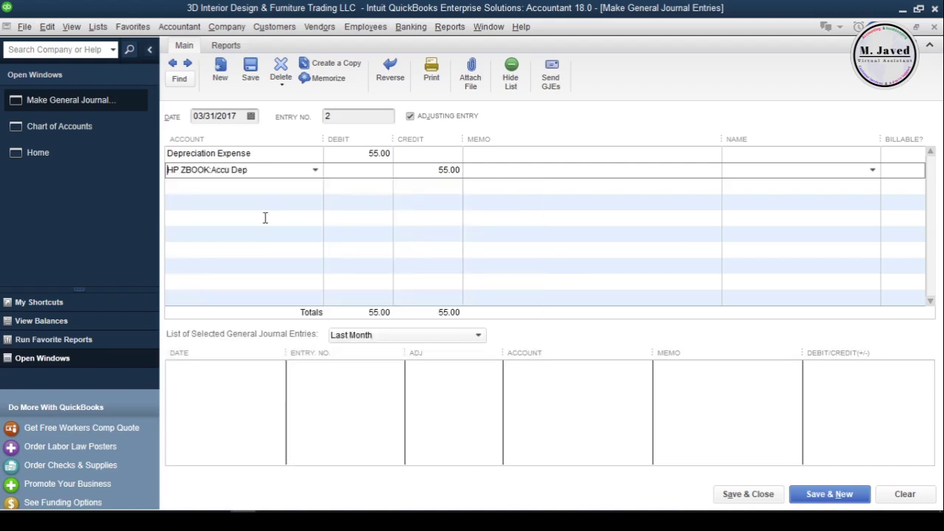
click(489, 153)
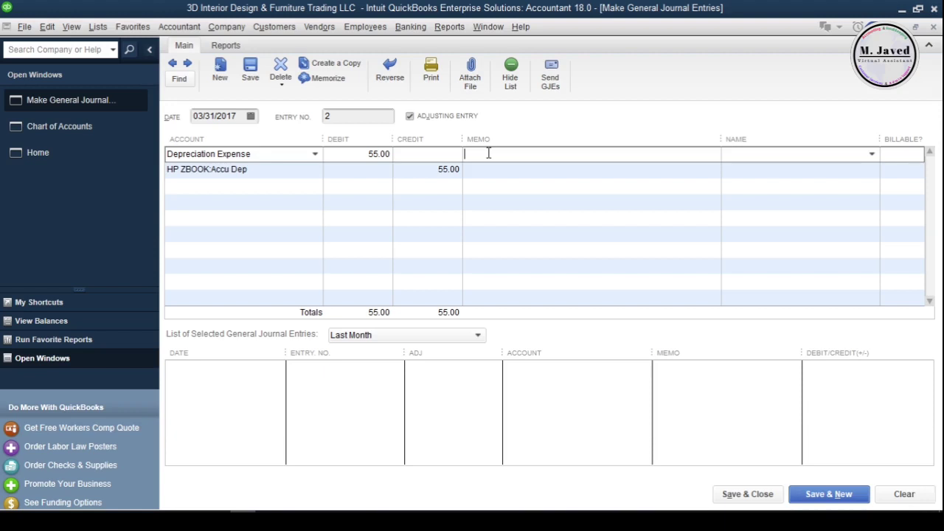
Enter the memo 'Monthly Dep Recorded' on both journal lines
text(Depreciati)
key(BackSpace)
key(BackSpace)
key(BackSpace)
key(BackSpace)
key(BackSpace)
key(BackSpace)
key(BackSpace)
key(BackSpace)
key(BackSpace)
key(BackSpace)
text(Mon)
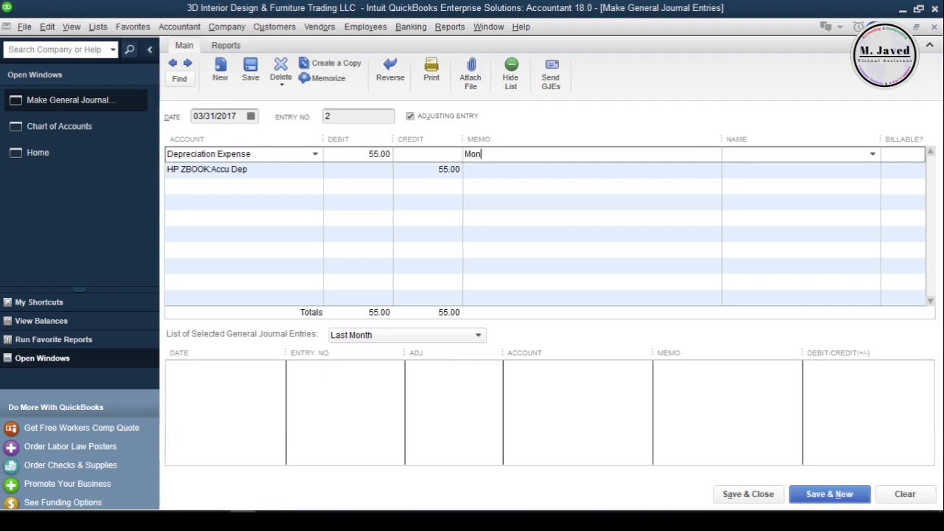
text(thly Dep Recorded)
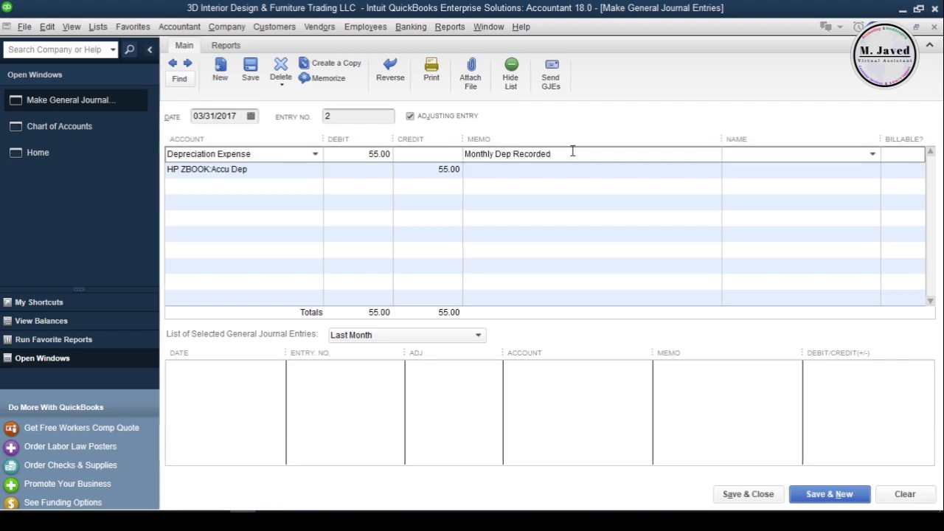
key(shift+Home)
key(ctrl+c)
click(568, 169)
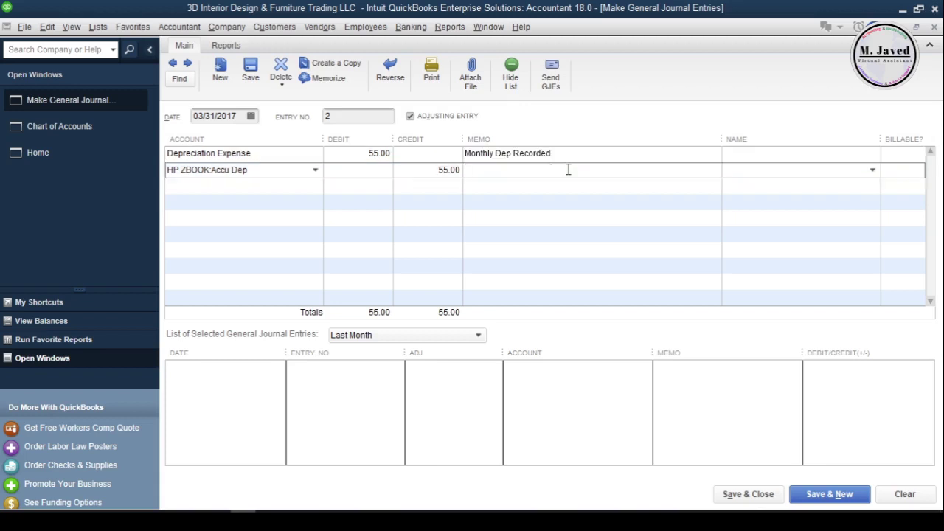
key(ctrl+v)
key(Up)
key(Down)
click(575, 155)
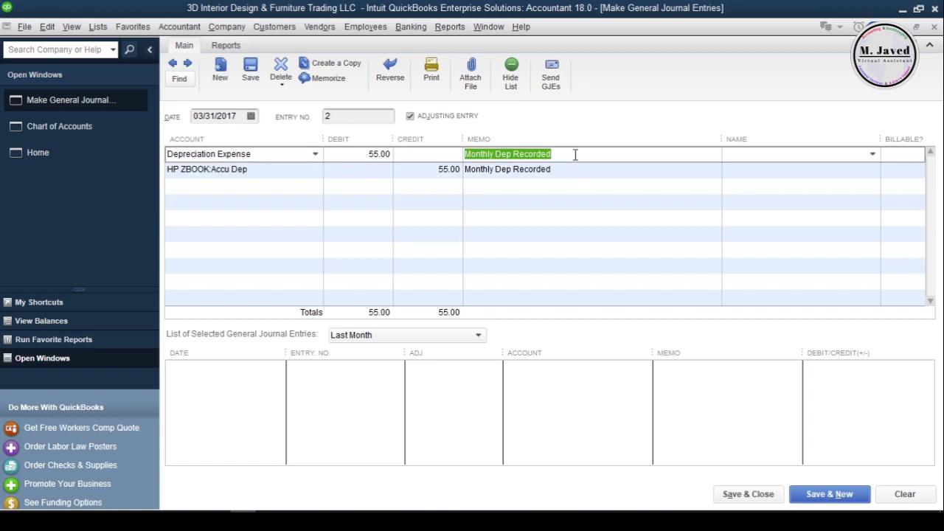
Cancel memorizing the transaction and save and close the journal entry
click(339, 85)
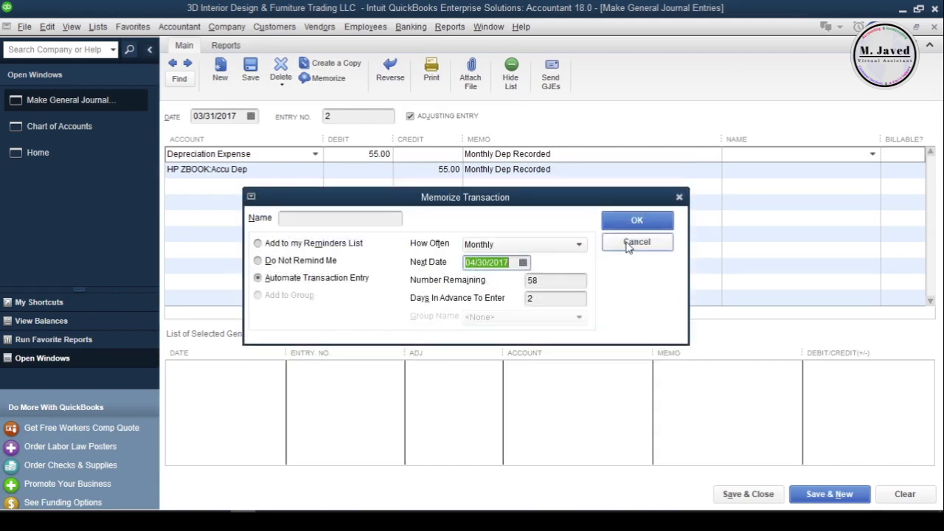
click(637, 242)
click(634, 176)
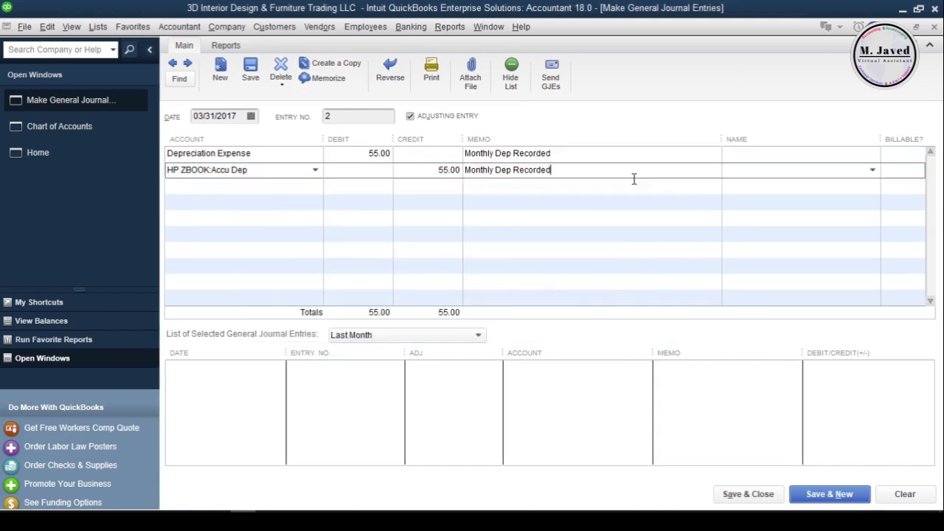
click(726, 494)
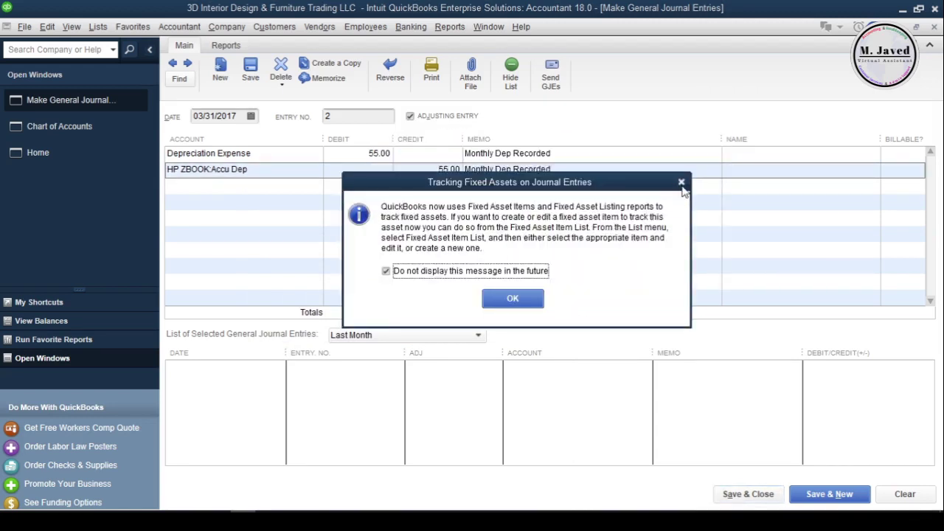
Dismiss the fixed-assets notice and confirm Accu Dep -110.00 and HP ZBOOK 3,390.00 in the Chart of Accounts
key(Return)
key(Escape)
scroll(509, 320, up, 3)
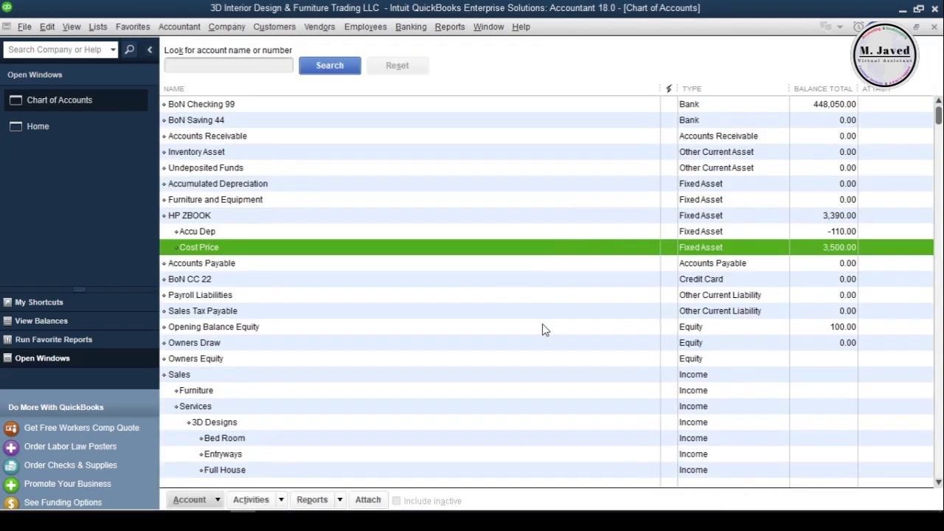
click(543, 232)
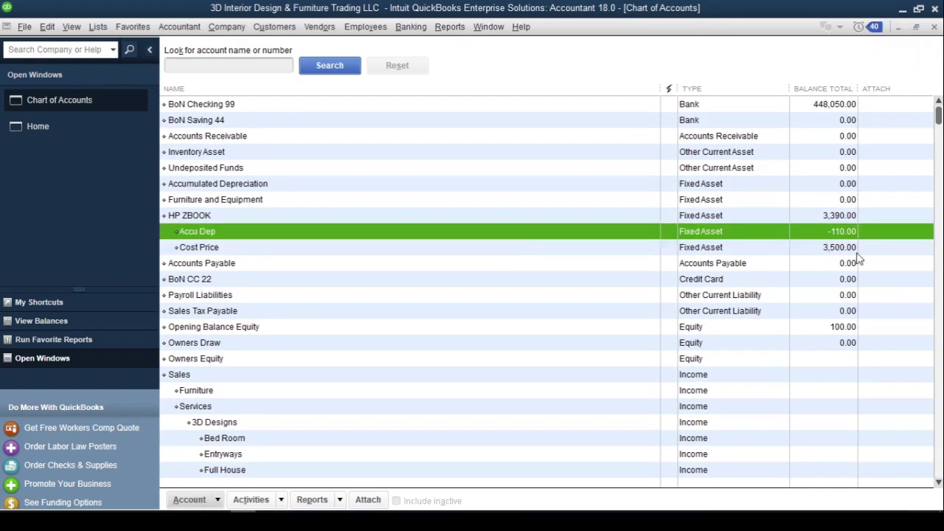
click(487, 220)
click(477, 234)
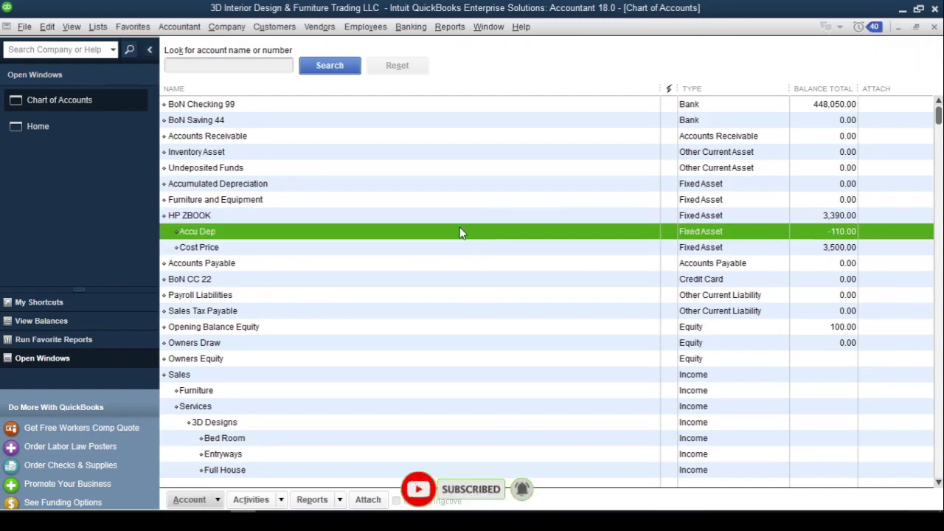
key(ctrl+Tab)
click(452, 27)
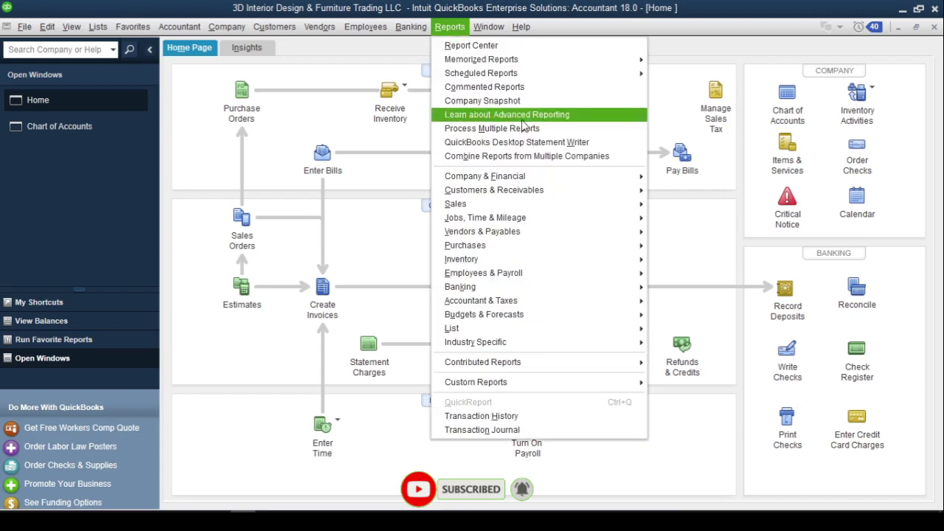
Open the Balance Sheet Standard report, check HP ZBOOK at 3,390.00, then close it
mouse_move(596, 177)
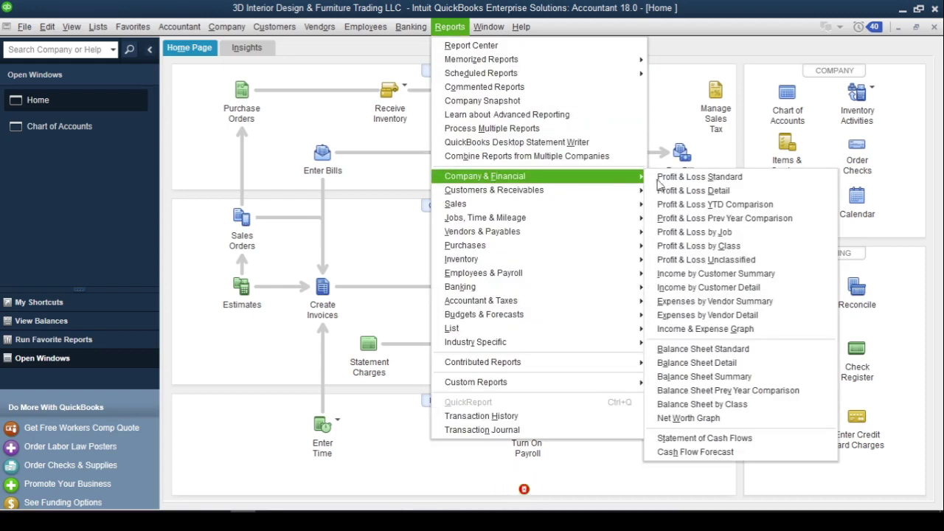
click(703, 349)
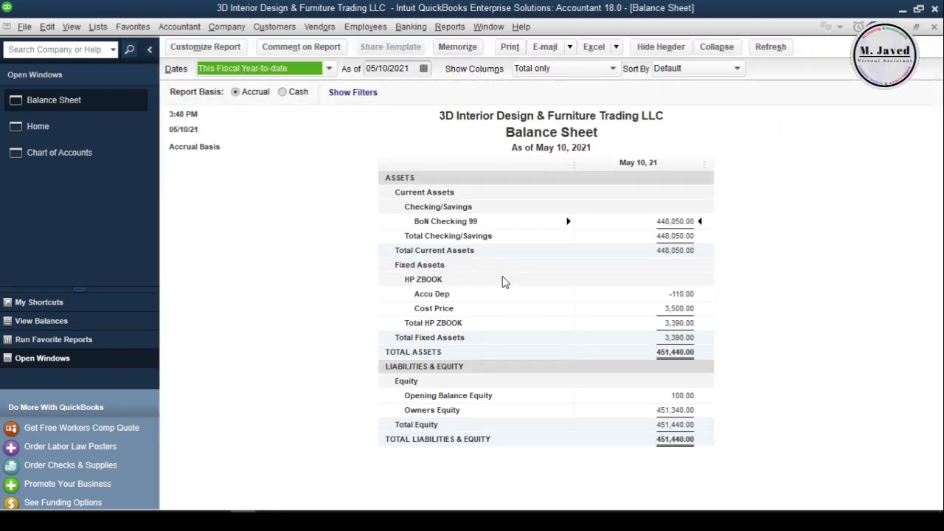
click(466, 299)
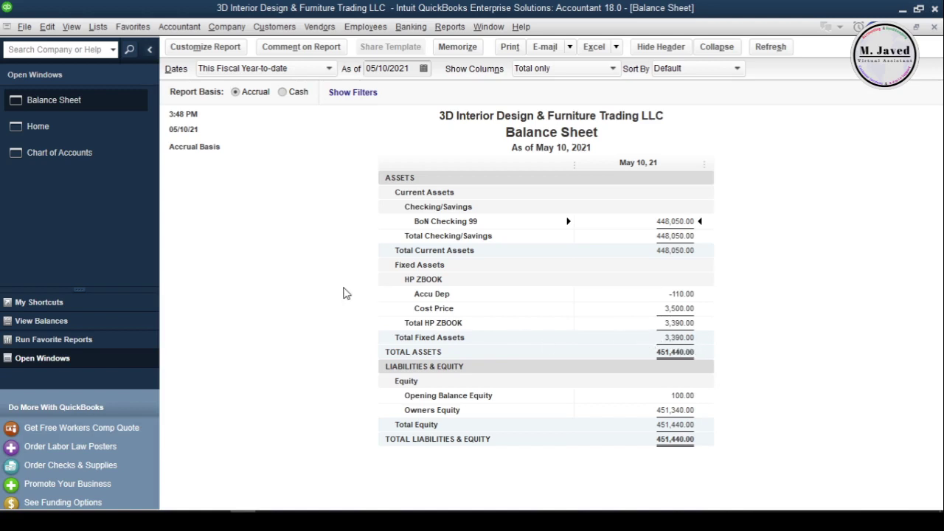
key(Escape)
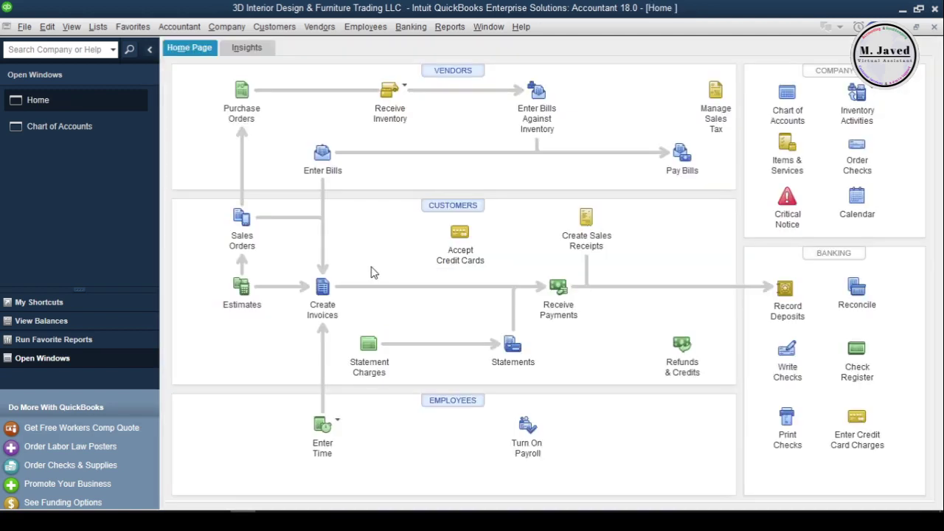